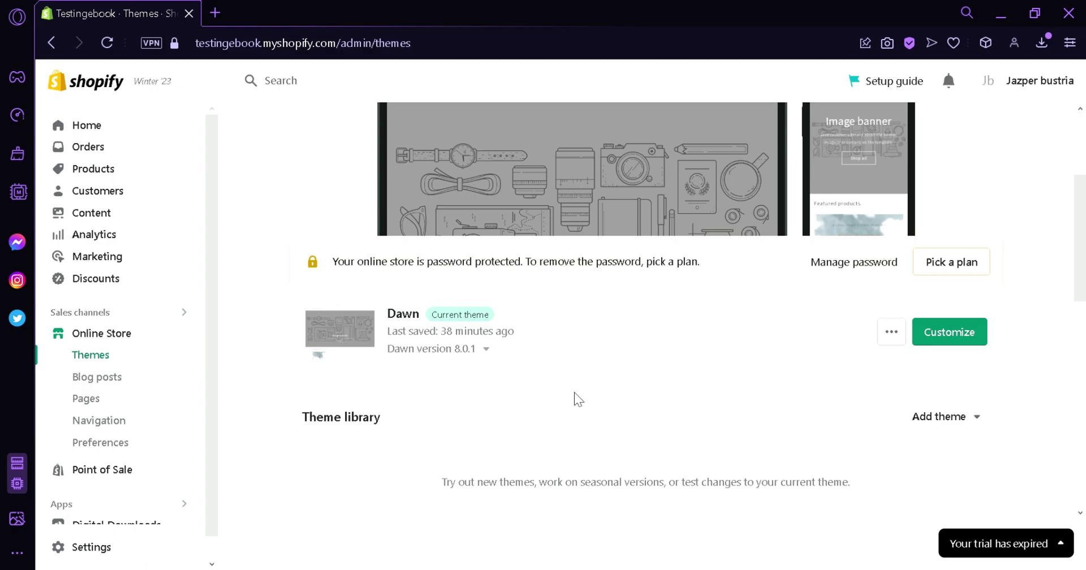
- Open the current Dawn theme in the theme editor to customise its Home page
{"action": "left_click", "coordinate": [970, 343]}
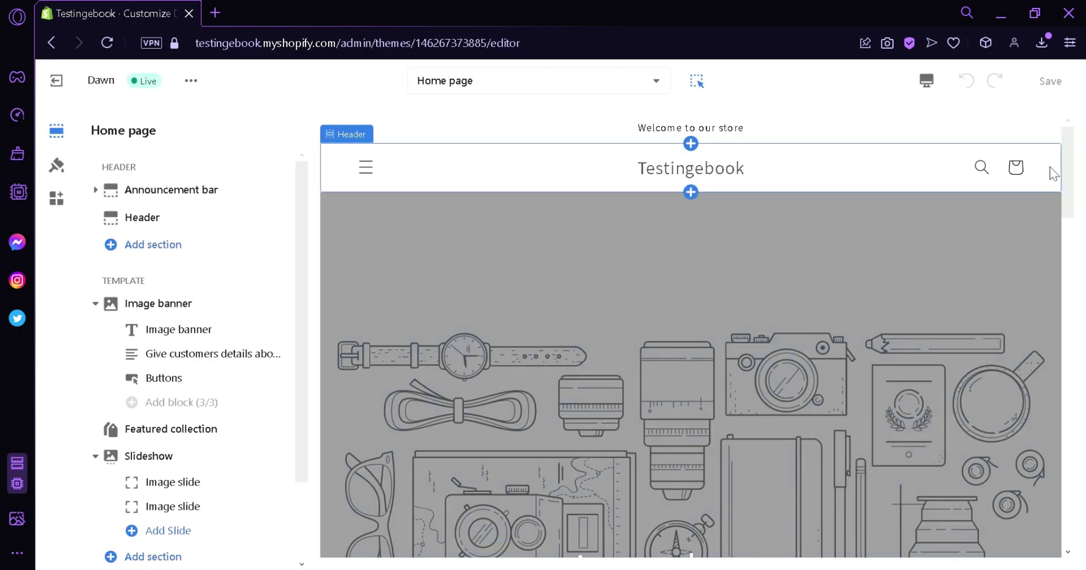
- Right-align the 'Welcome to our store' announcement text
{"action": "left_click", "coordinate": [184, 202]}
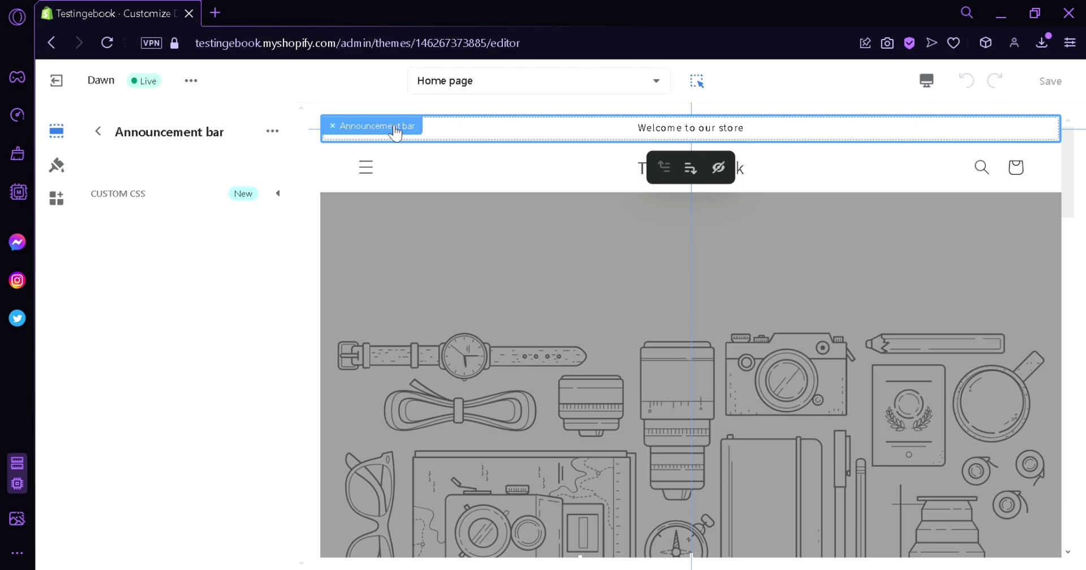
{"action": "left_click", "coordinate": [509, 129]}
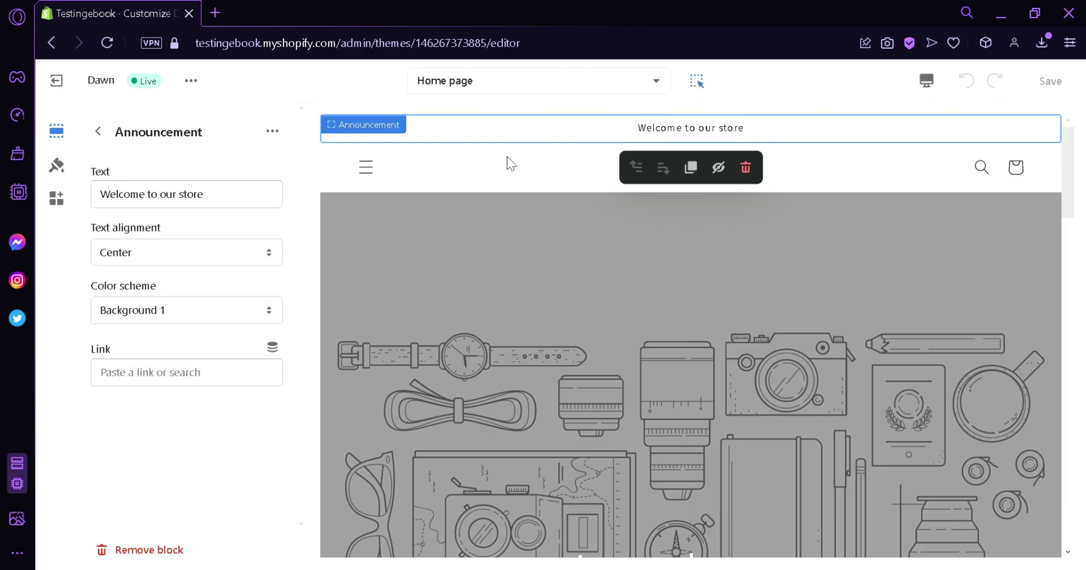
{"action": "left_click", "coordinate": [242, 262]}
{"action": "left_click", "coordinate": [223, 286]}
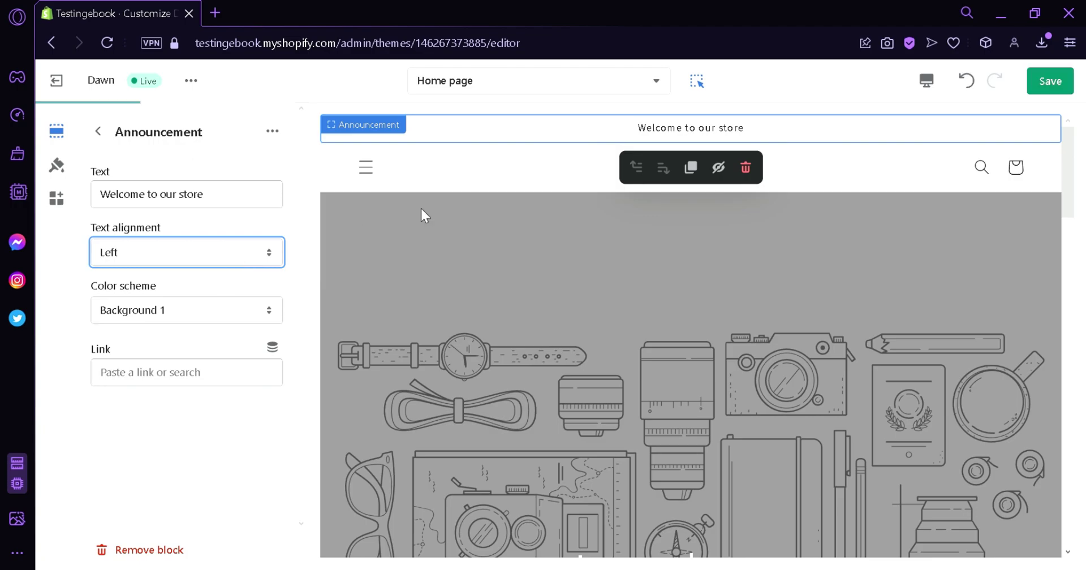
{"action": "left_click", "coordinate": [272, 256]}
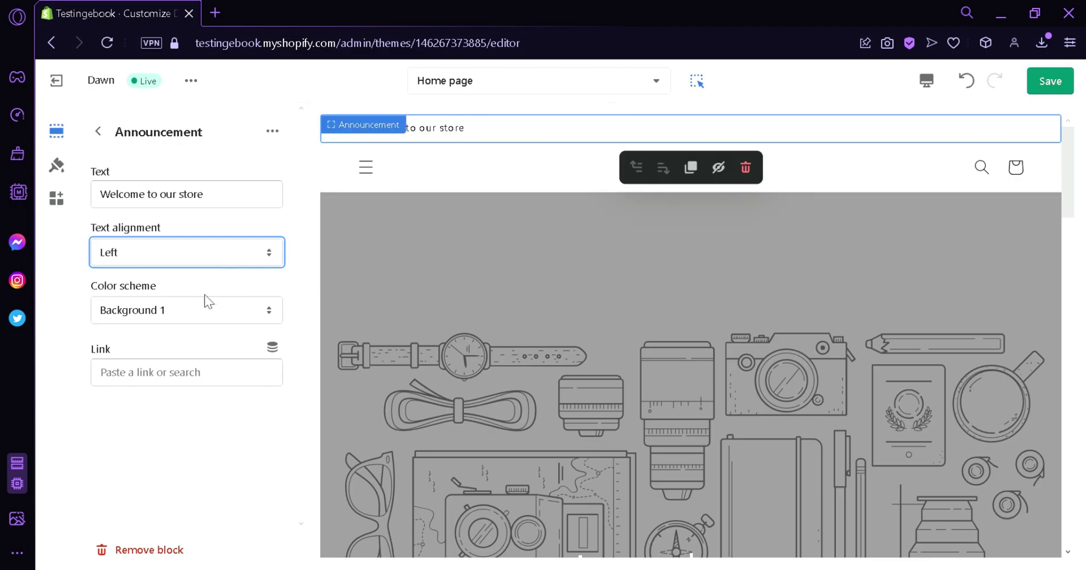
{"action": "left_click", "coordinate": [181, 310]}
- Give the announcement bar the blue Accent 2 colour scheme
{"action": "left_click", "coordinate": [231, 315]}
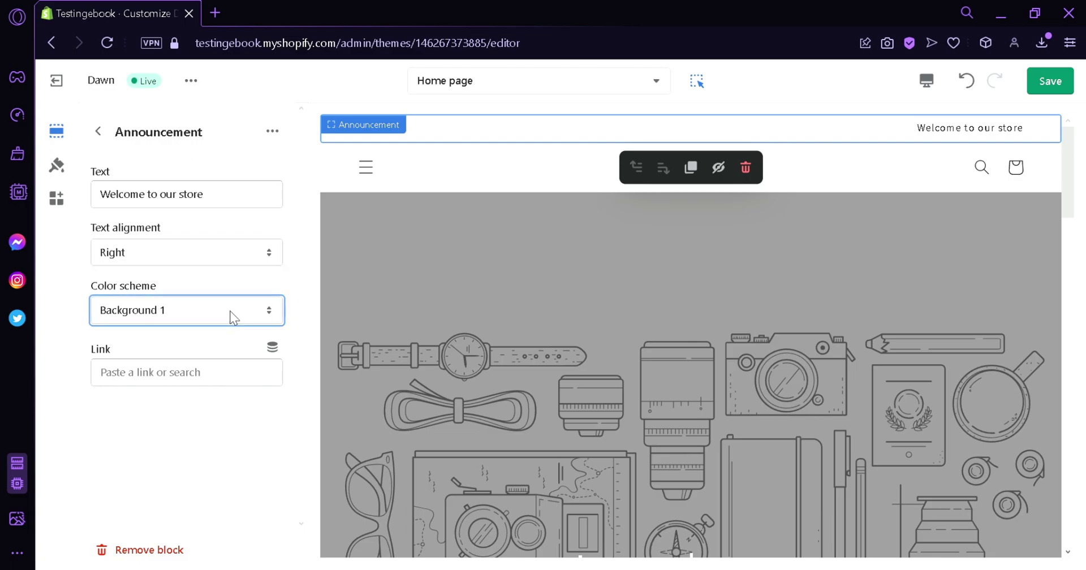
{"action": "left_click", "coordinate": [145, 337]}
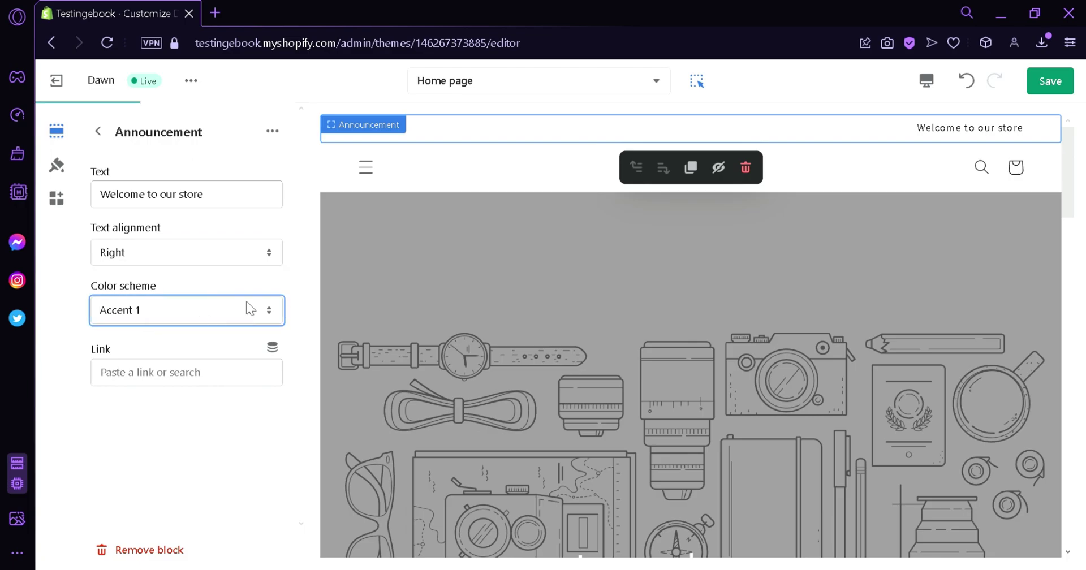
{"action": "left_click", "coordinate": [265, 306]}
{"action": "left_click", "coordinate": [154, 347]}
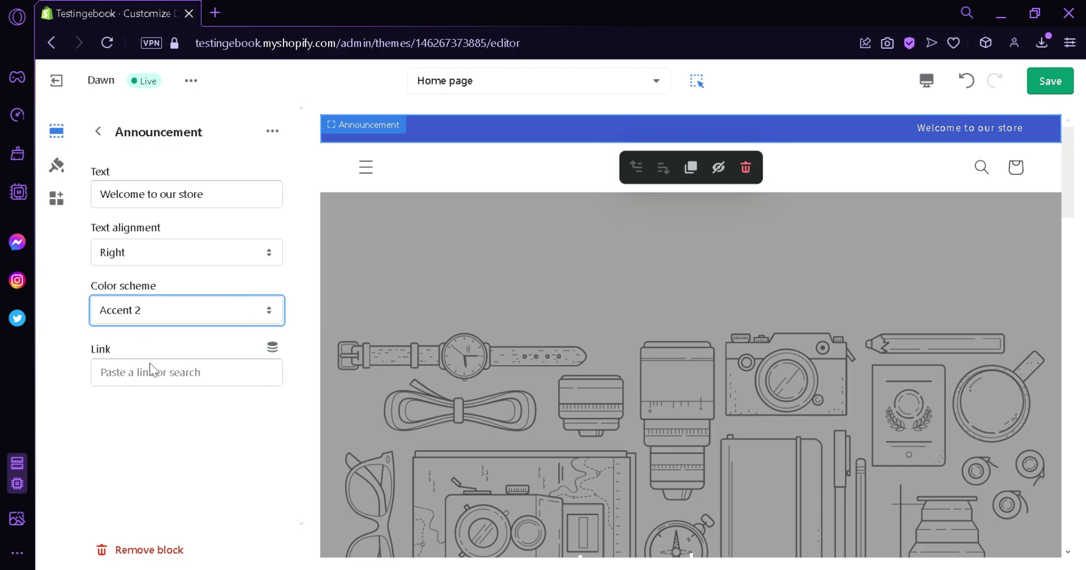
{"action": "key", "text": "Escape"}
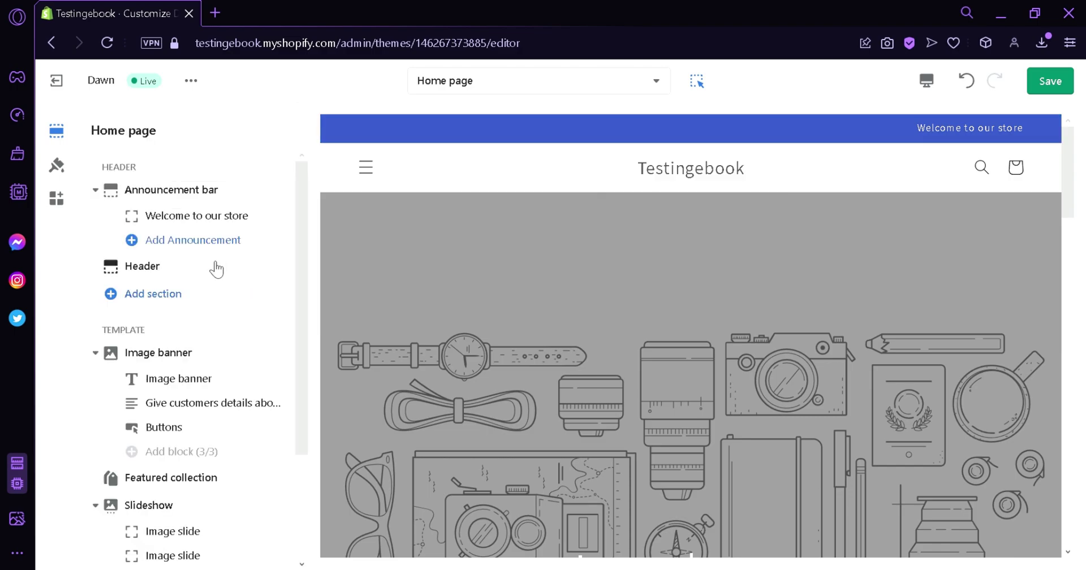
{"action": "left_click", "coordinate": [164, 276]}
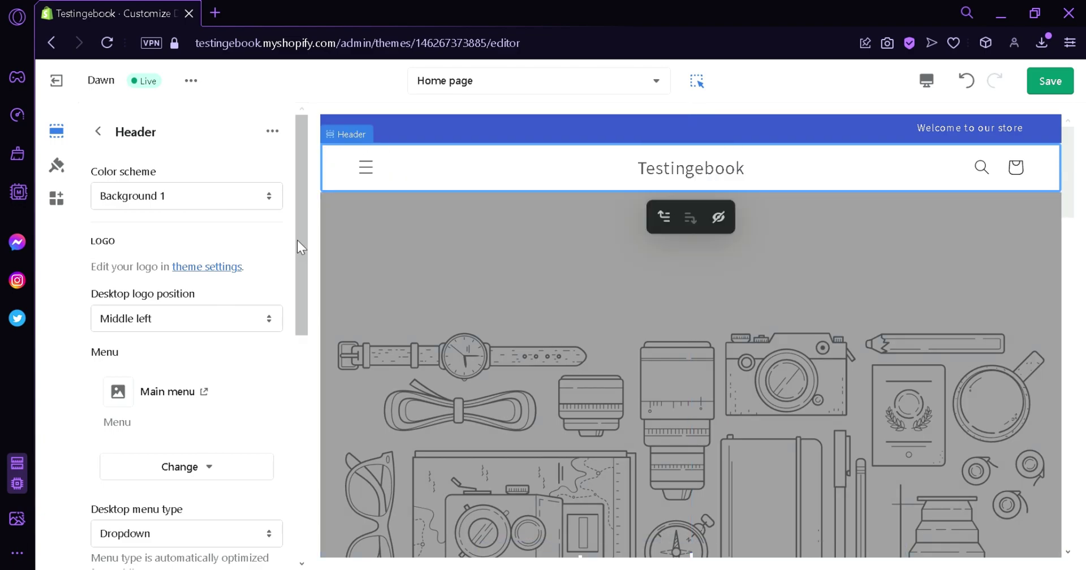
{"action": "left_click_drag", "start_coordinate": [297, 240], "coordinate": [297, 248]}
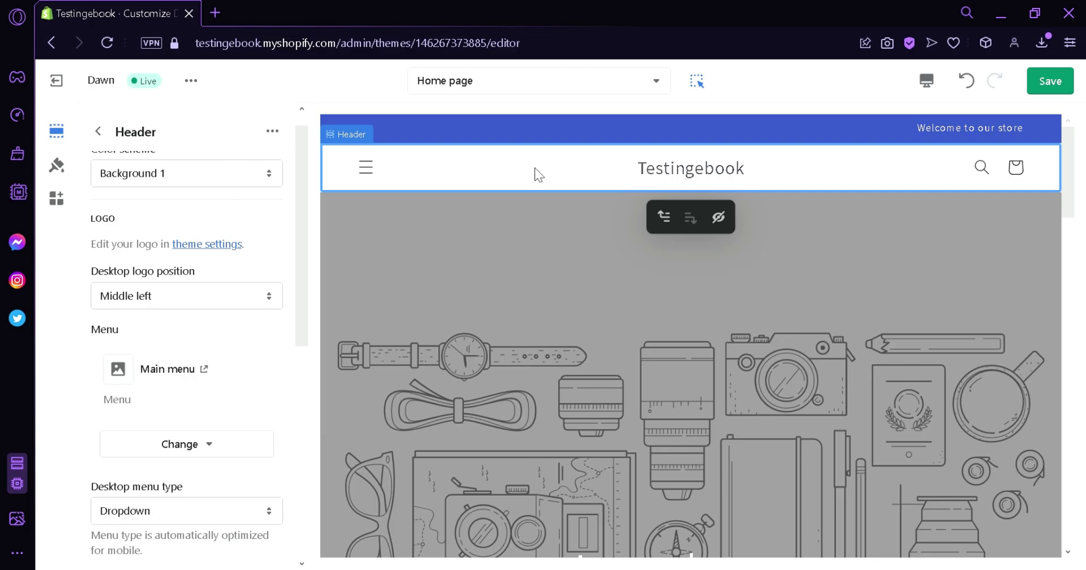
{"action": "scroll", "coordinate": [249, 254], "scroll_direction": "down", "scroll_amount": 1}
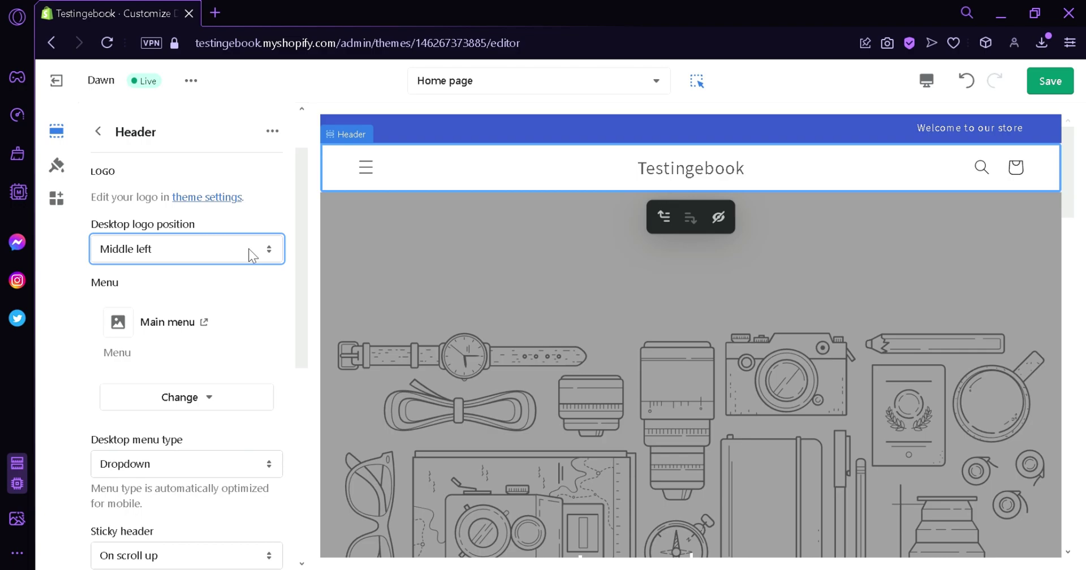
{"action": "left_click_drag", "start_coordinate": [294, 259], "coordinate": [252, 480]}
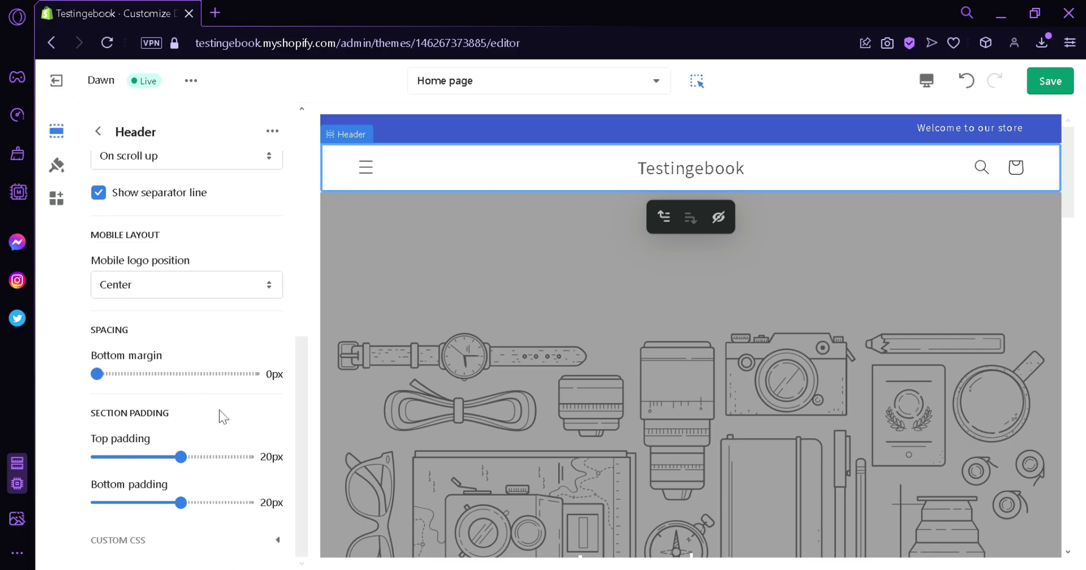
{"action": "left_click", "coordinate": [98, 132]}
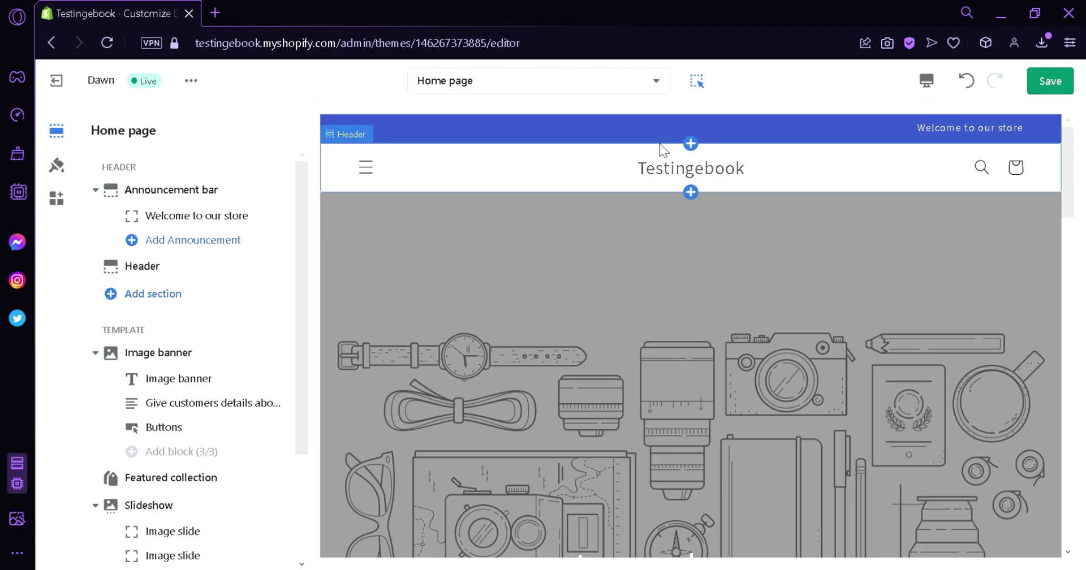
- Replace the Featured collection heading 'Featured products' with 'Hot products' at Large size
{"action": "scroll", "coordinate": [610, 172], "scroll_direction": "down", "scroll_amount": 8}
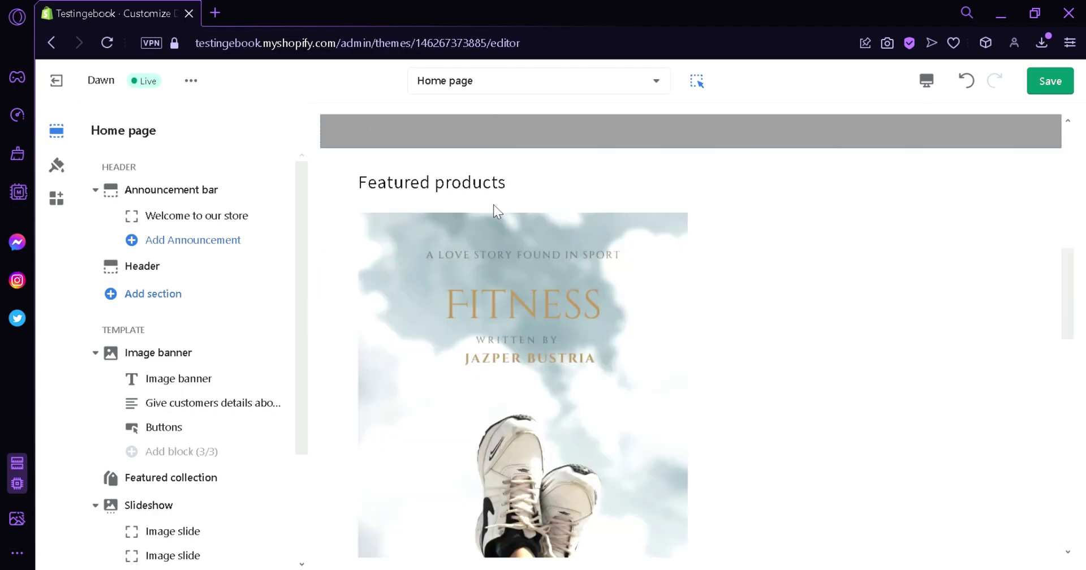
{"action": "left_click", "coordinate": [456, 196]}
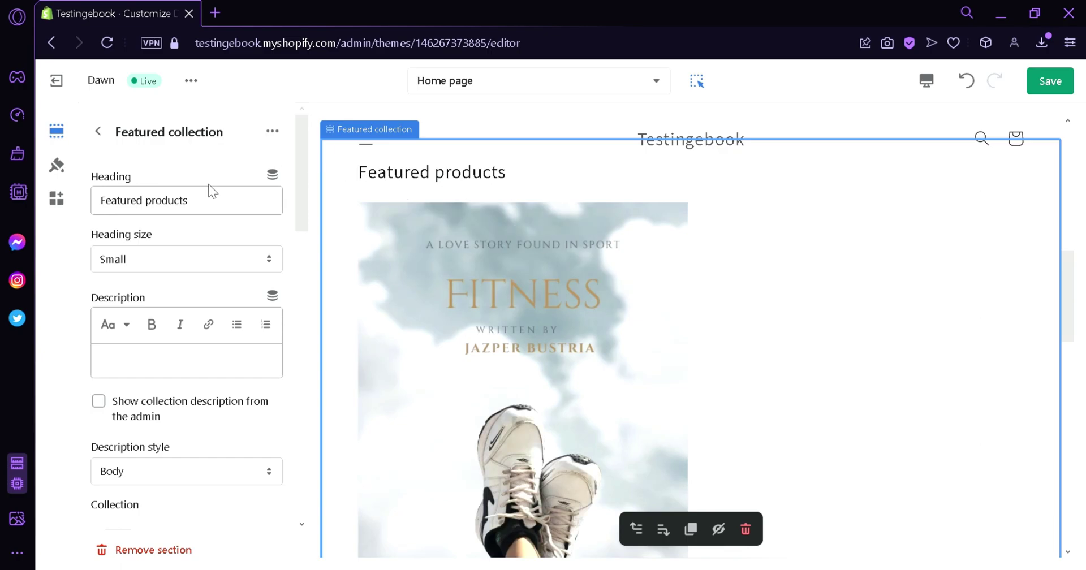
{"action": "left_click_drag", "start_coordinate": [244, 202], "coordinate": [75, 218]}
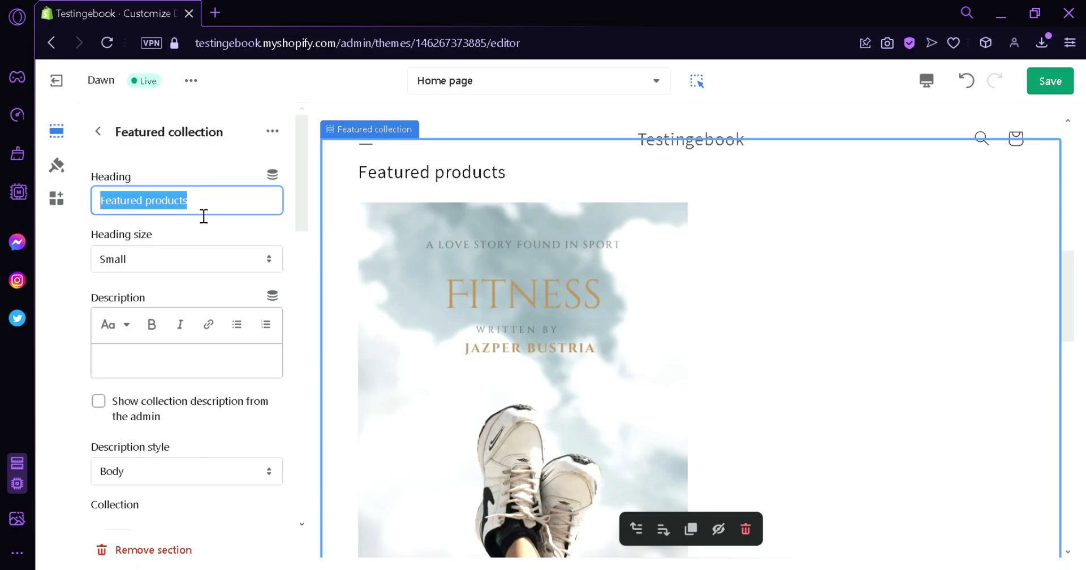
{"action": "type", "text": "Hot products"}
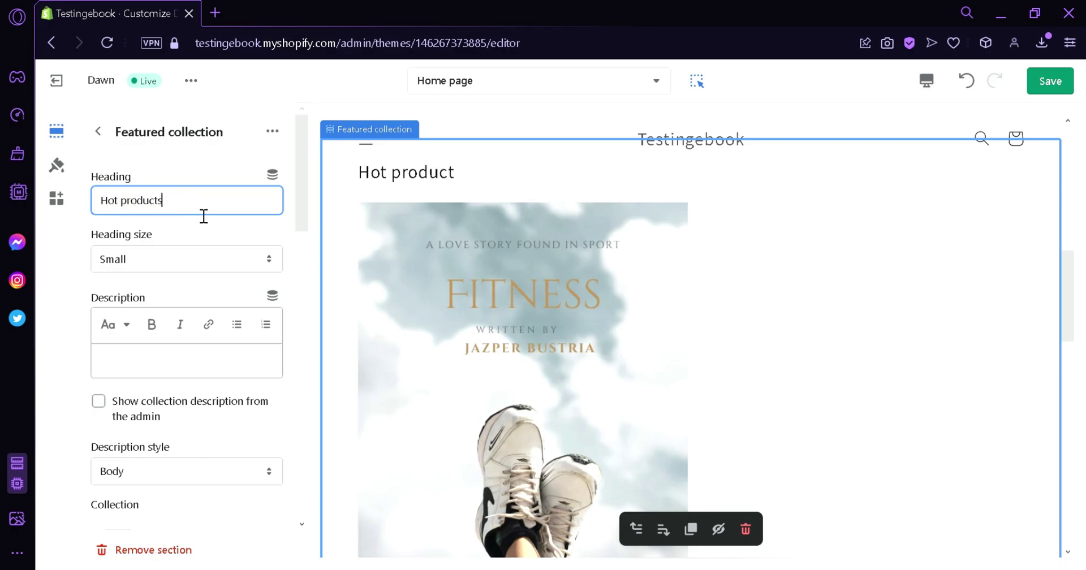
{"action": "left_click", "coordinate": [154, 263]}
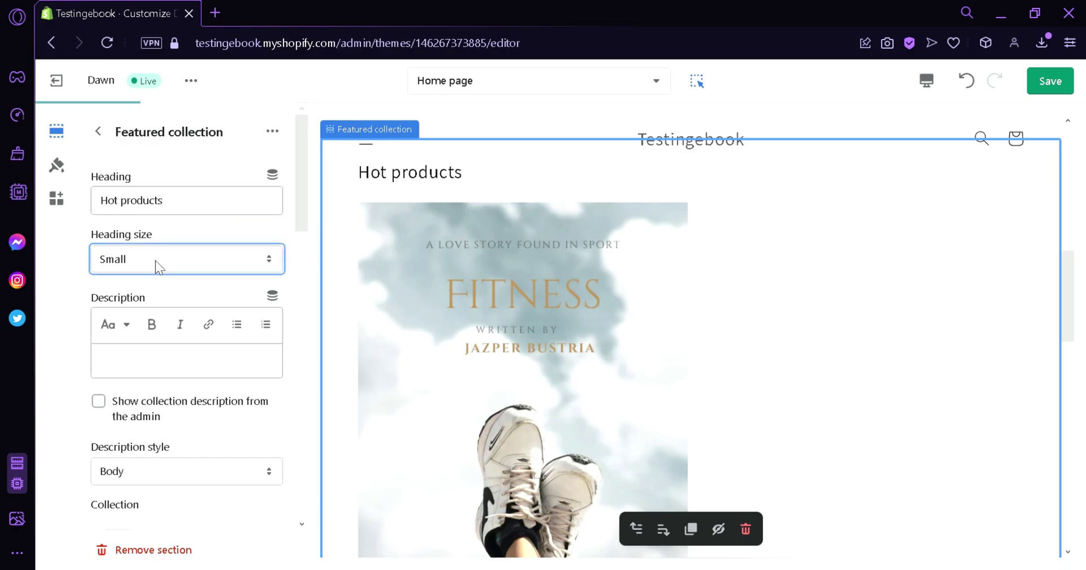
{"action": "left_click", "coordinate": [126, 294]}
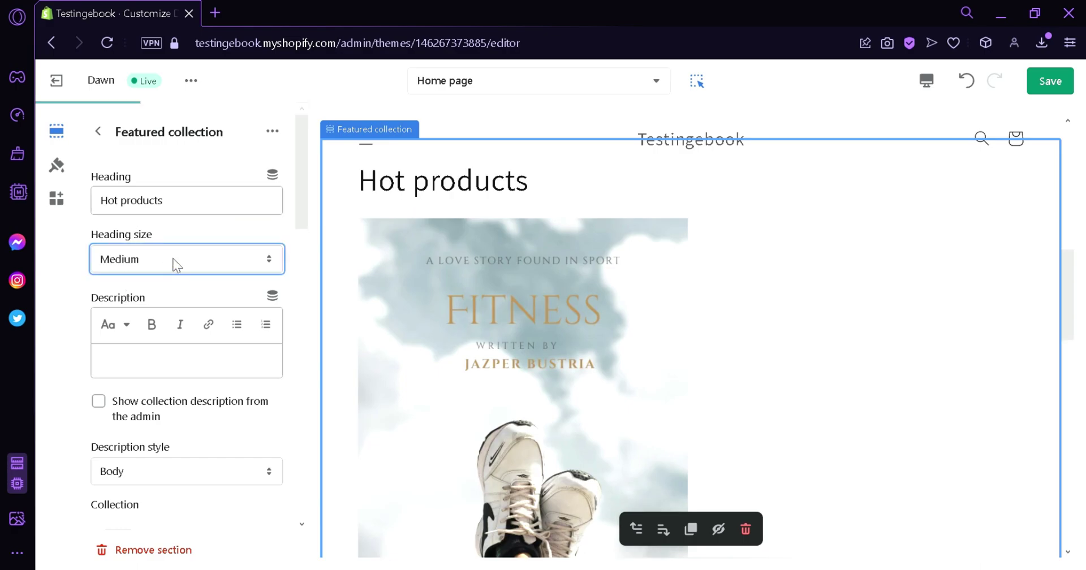
{"action": "key", "text": "Down"}
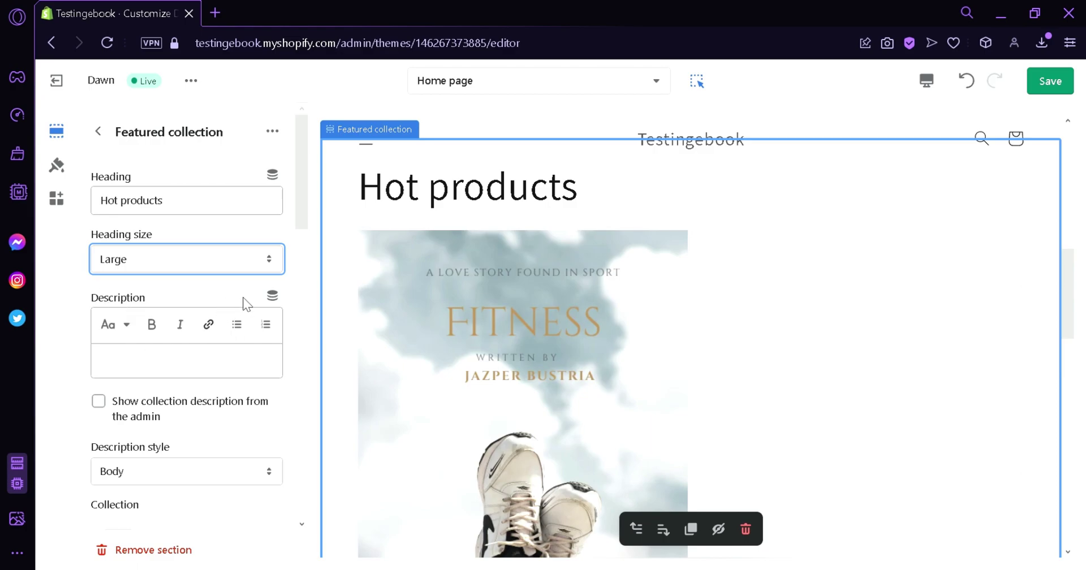
{"action": "left_click", "coordinate": [98, 132]}
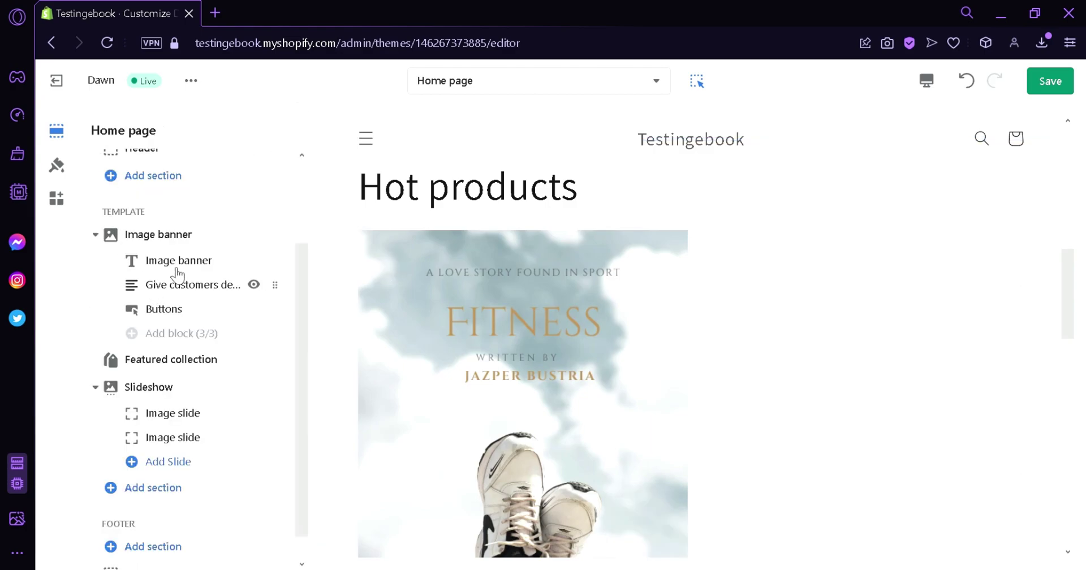
- In Theme settings Typography, change the Headings font to Abril Fatface
{"action": "left_click", "coordinate": [57, 166]}
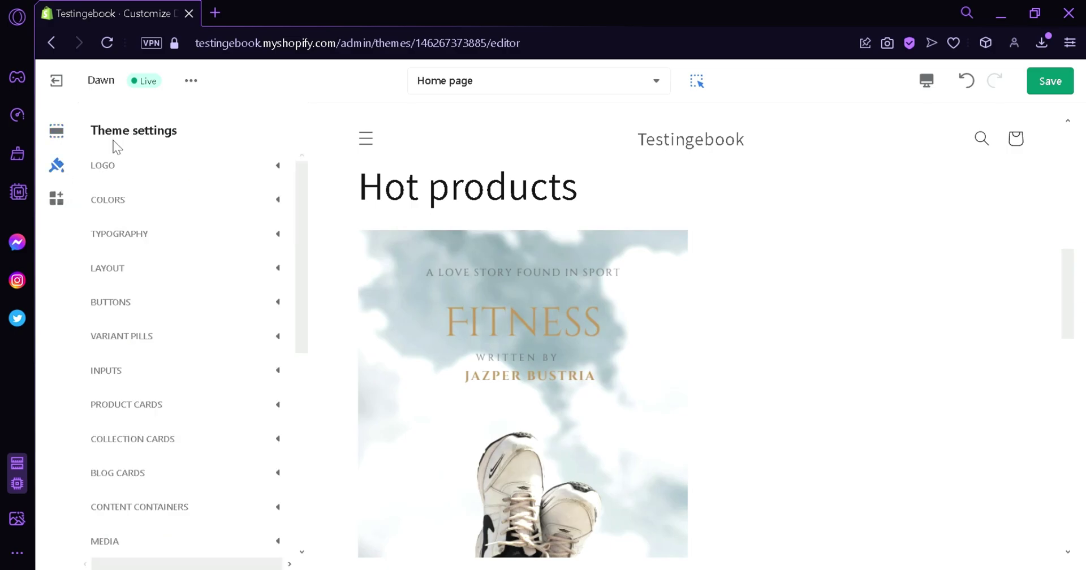
{"action": "left_click", "coordinate": [237, 233]}
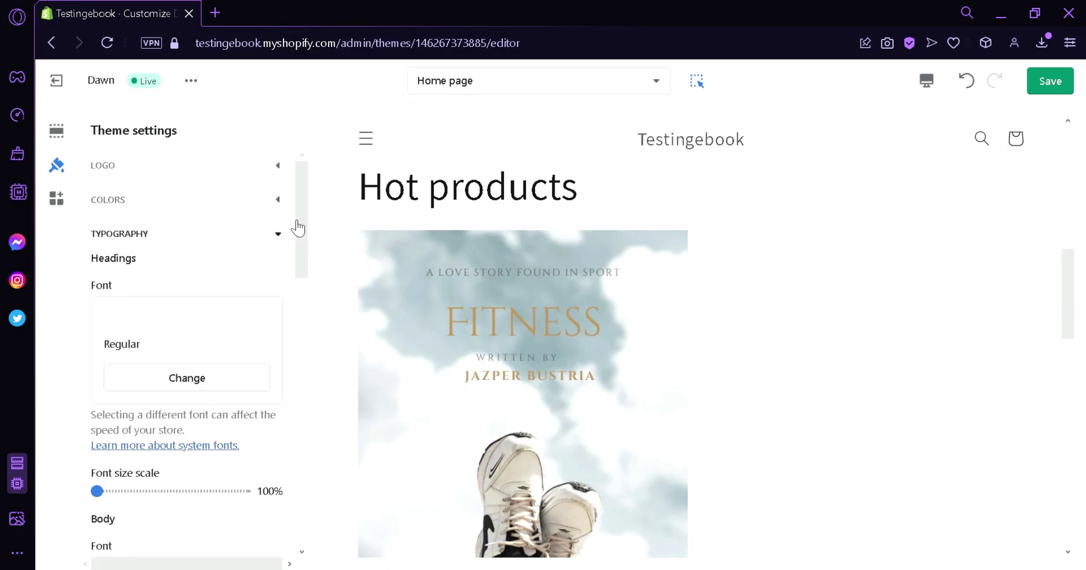
{"action": "left_click_drag", "start_coordinate": [300, 225], "coordinate": [299, 250]}
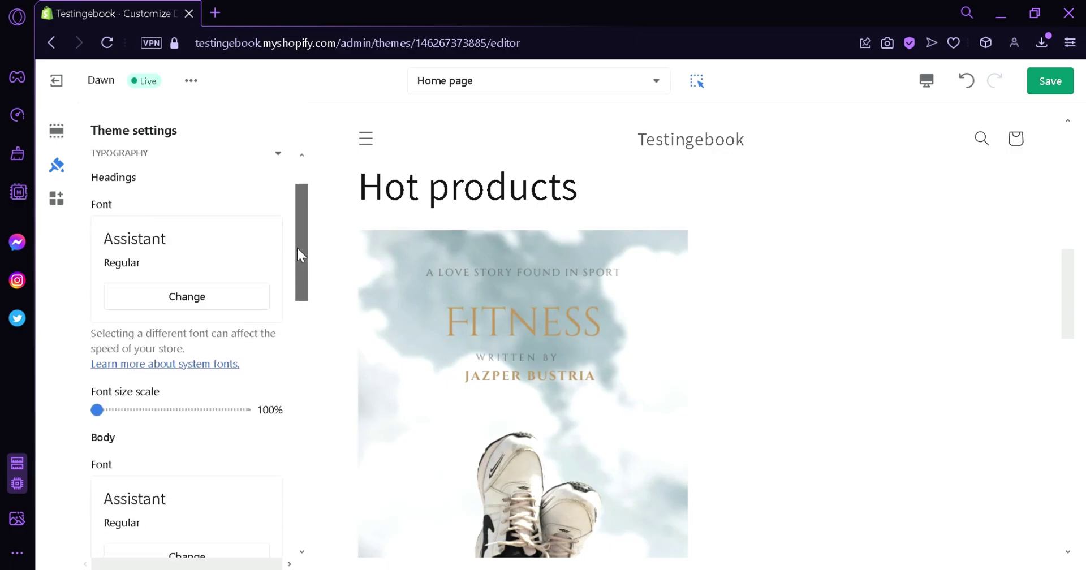
{"action": "left_click", "coordinate": [188, 306]}
{"action": "left_click_drag", "start_coordinate": [296, 205], "coordinate": [287, 299]}
{"action": "left_click", "coordinate": [170, 296]}
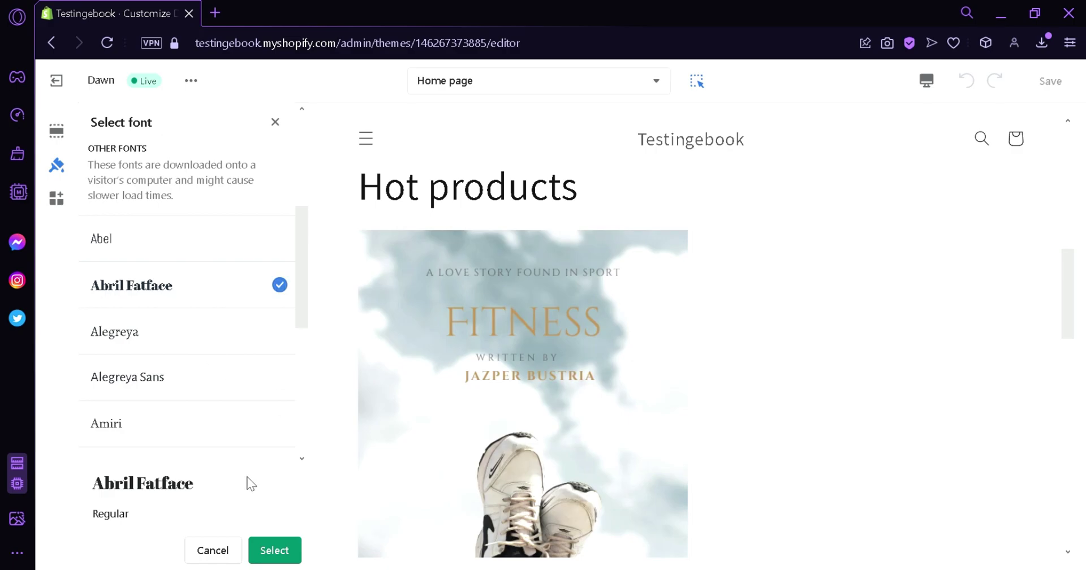
{"action": "left_click", "coordinate": [277, 551]}
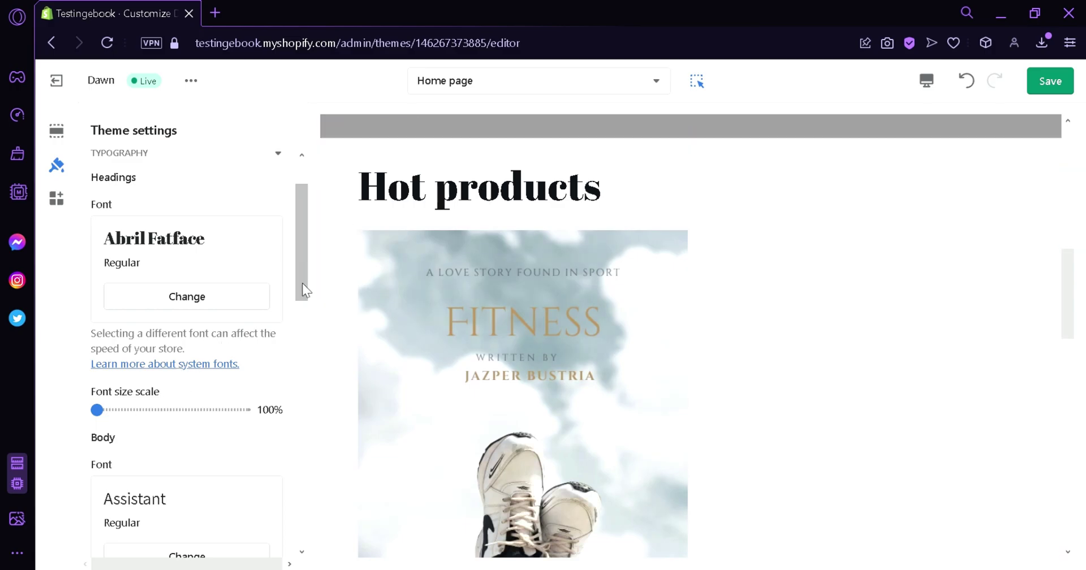
- Set the heading Font size scale back to 100%
{"action": "left_click_drag", "start_coordinate": [303, 284], "coordinate": [300, 306]}
{"action": "left_click_drag", "start_coordinate": [100, 331], "coordinate": [255, 343]}
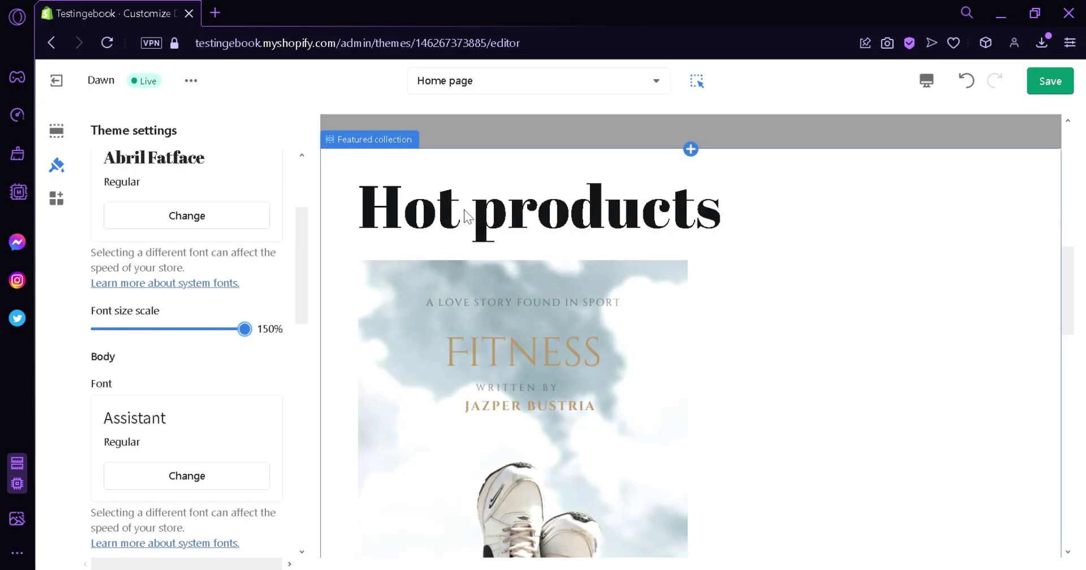
{"action": "left_click", "coordinate": [245, 330]}
{"action": "left_click_drag", "start_coordinate": [255, 333], "coordinate": [76, 342]}
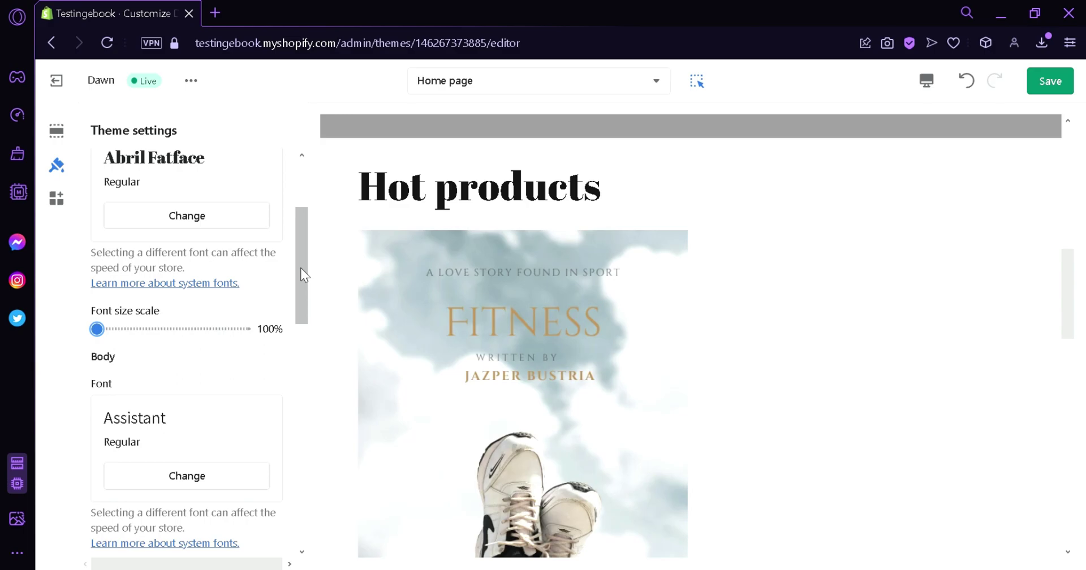
{"action": "left_click_drag", "start_coordinate": [301, 267], "coordinate": [305, 223]}
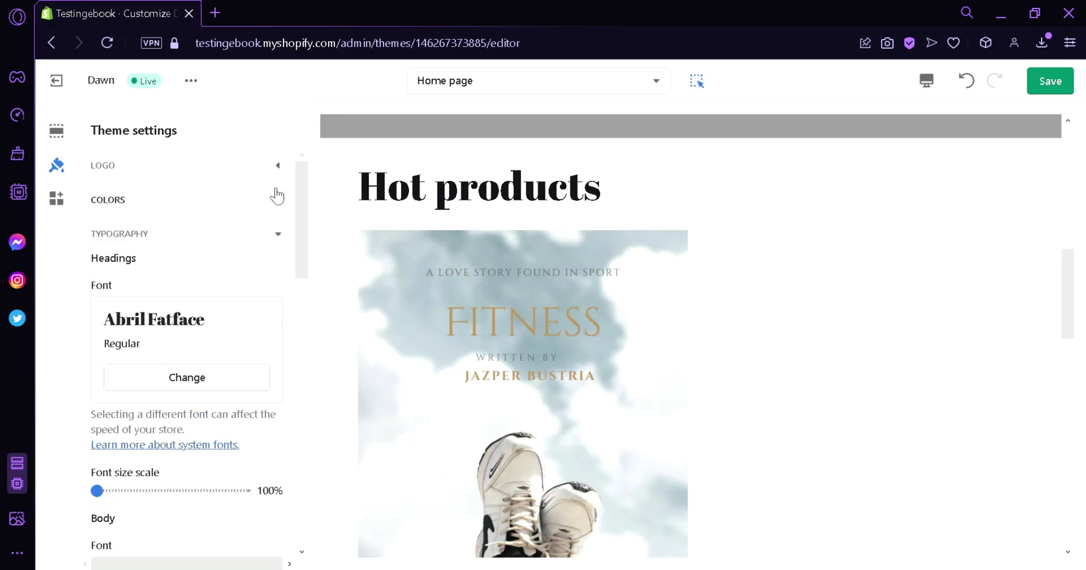
- Set the theme's Text colour under Colors to bright red #FF1B1B
{"action": "left_click", "coordinate": [262, 214]}
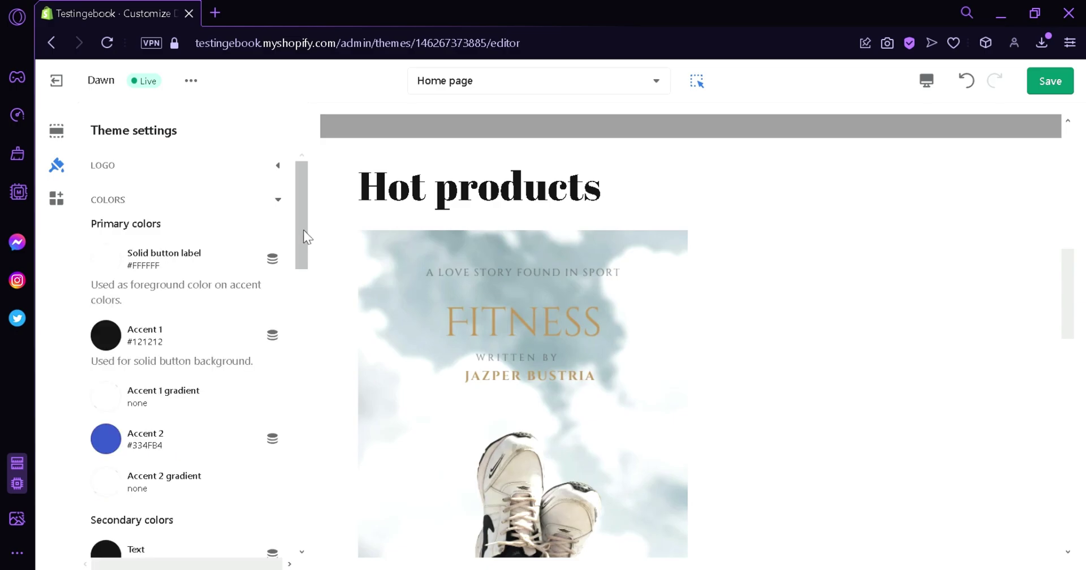
{"action": "left_click_drag", "start_coordinate": [303, 230], "coordinate": [303, 284]}
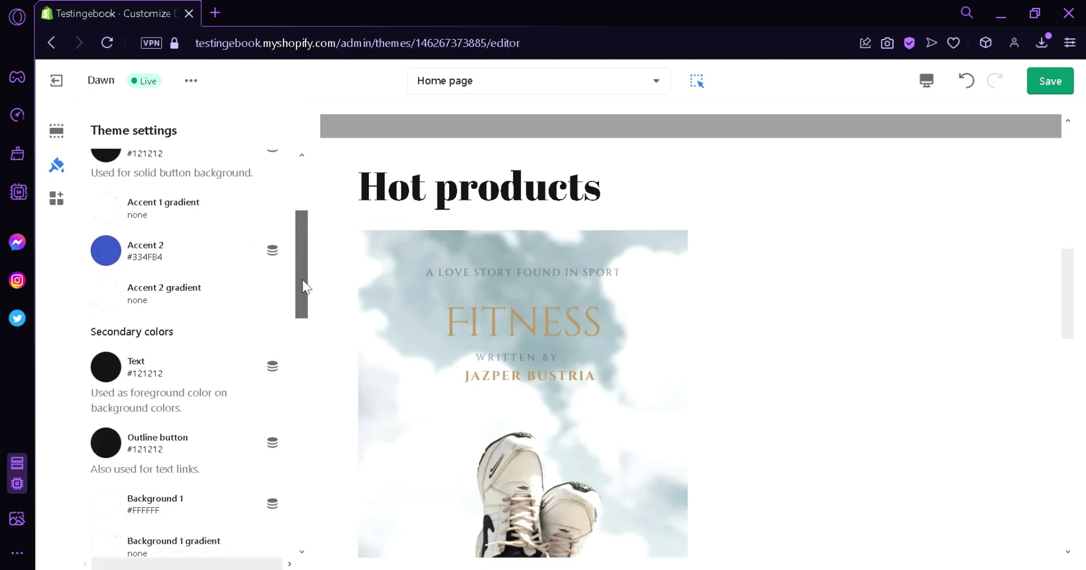
{"action": "left_click", "coordinate": [107, 369]}
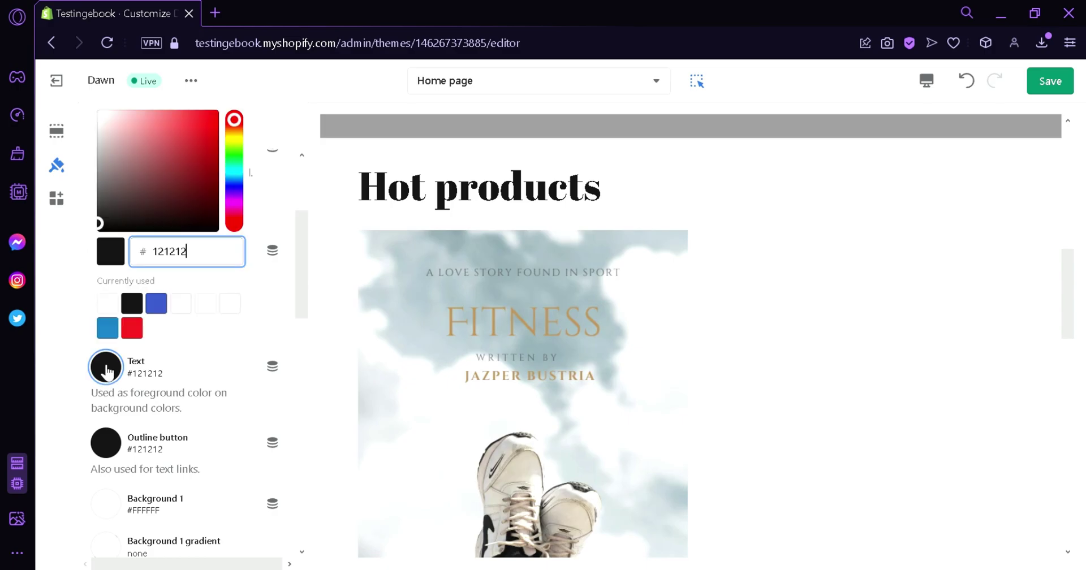
{"action": "left_click", "coordinate": [202, 145]}
{"action": "left_click_drag", "start_coordinate": [209, 141], "coordinate": [207, 111]}
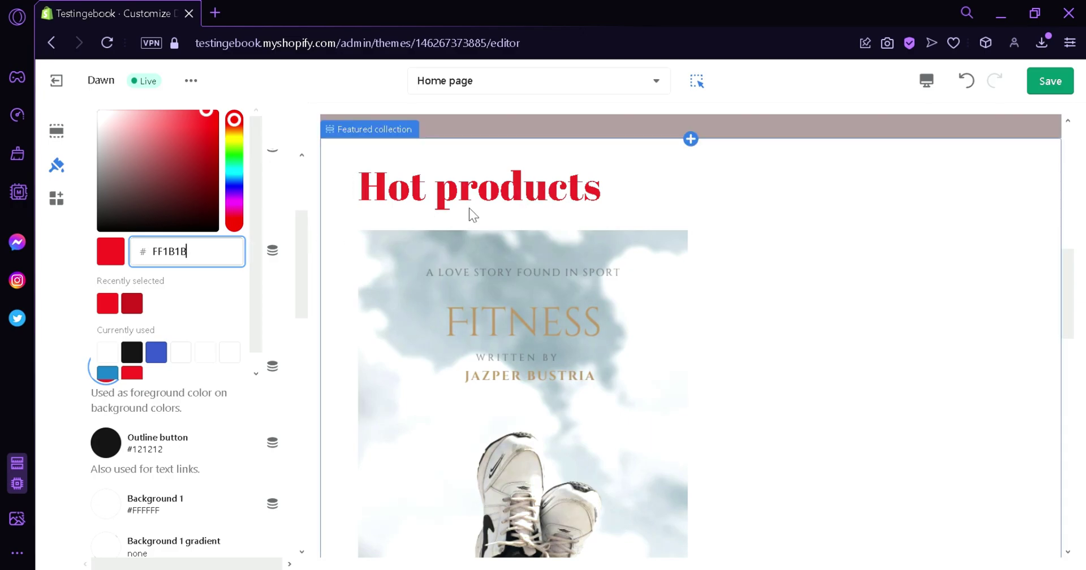
{"action": "left_click", "coordinate": [313, 252]}
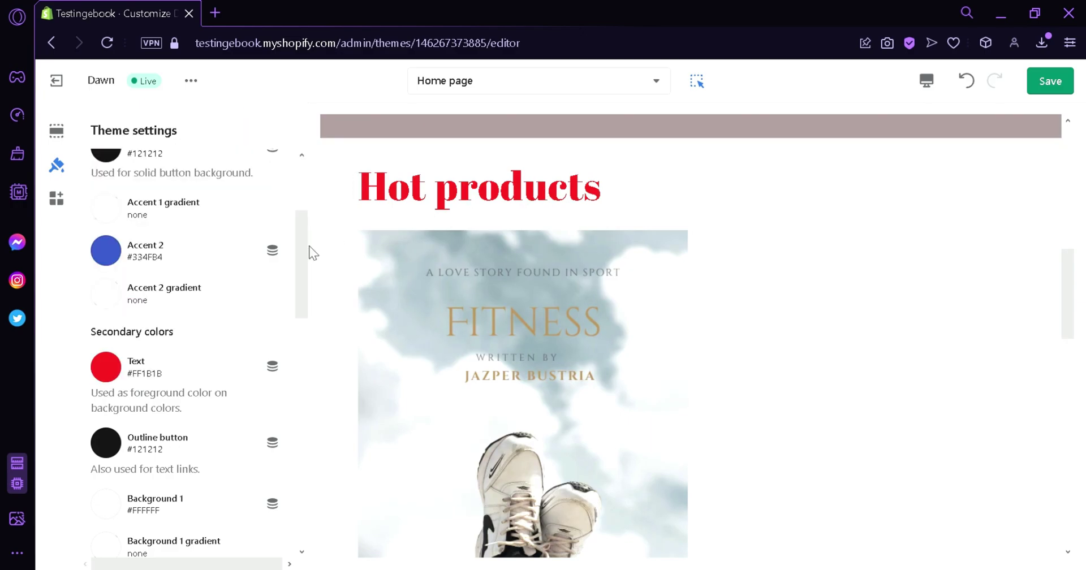
- Save the theme and preview the Dawn storefront down to the red Hot products heading
{"action": "left_click", "coordinate": [1051, 81]}
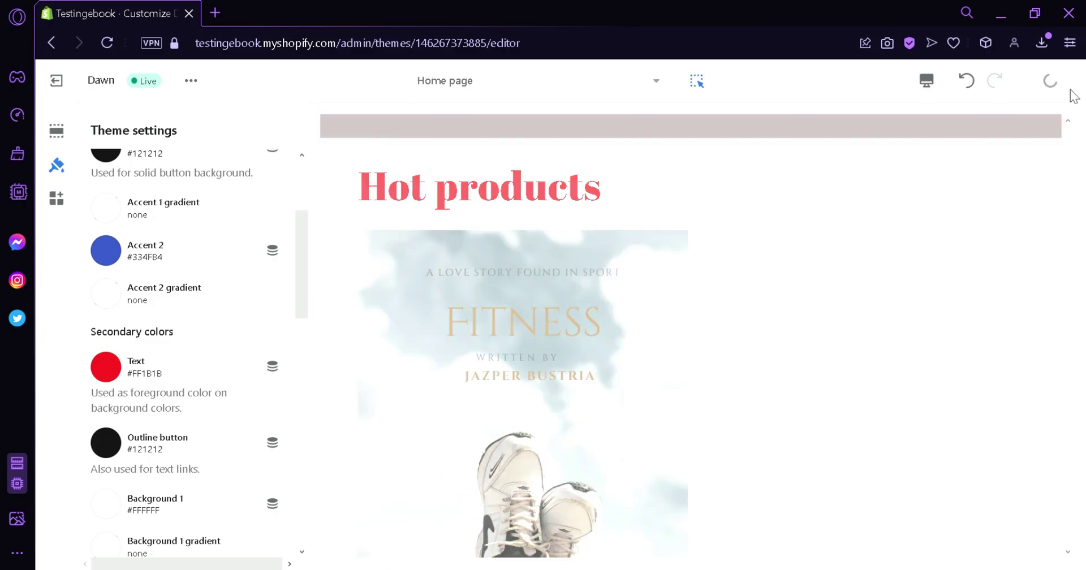
{"action": "left_click", "coordinate": [57, 81]}
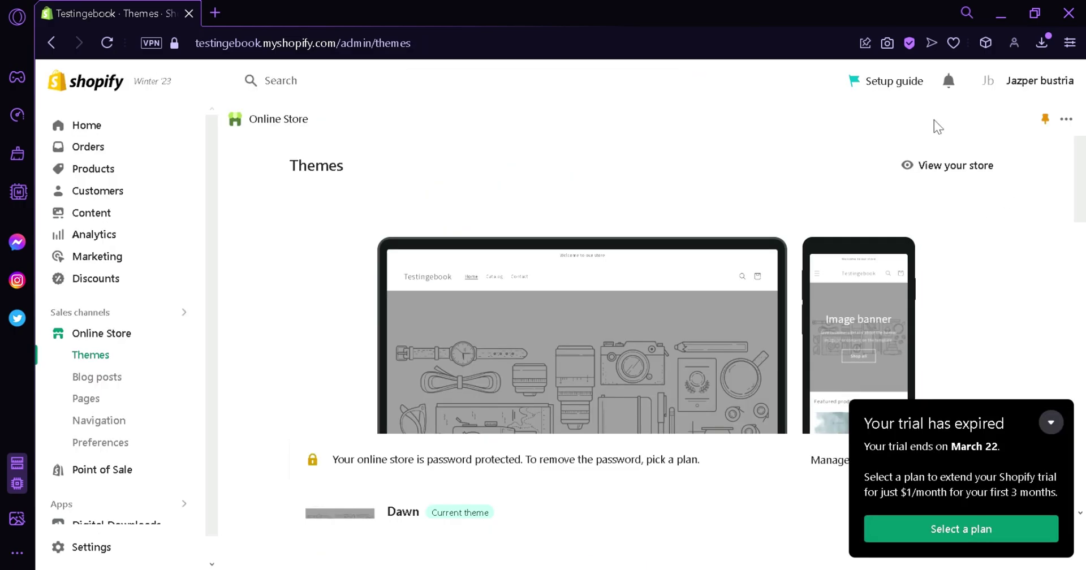
{"action": "scroll", "coordinate": [1081, 199], "scroll_direction": "down", "scroll_amount": 2}
{"action": "left_click", "coordinate": [892, 333]}
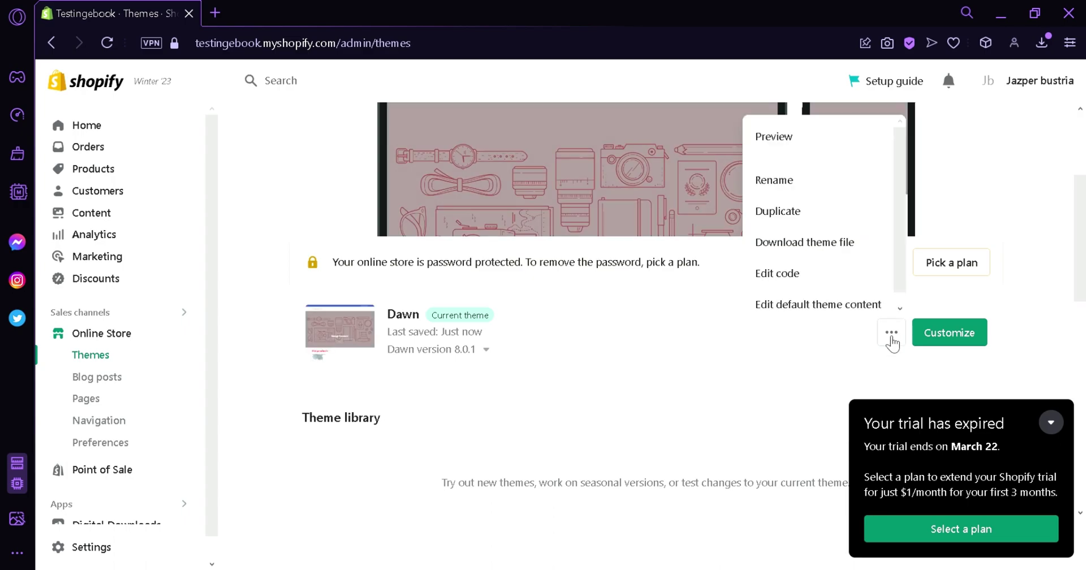
{"action": "left_click", "coordinate": [830, 144]}
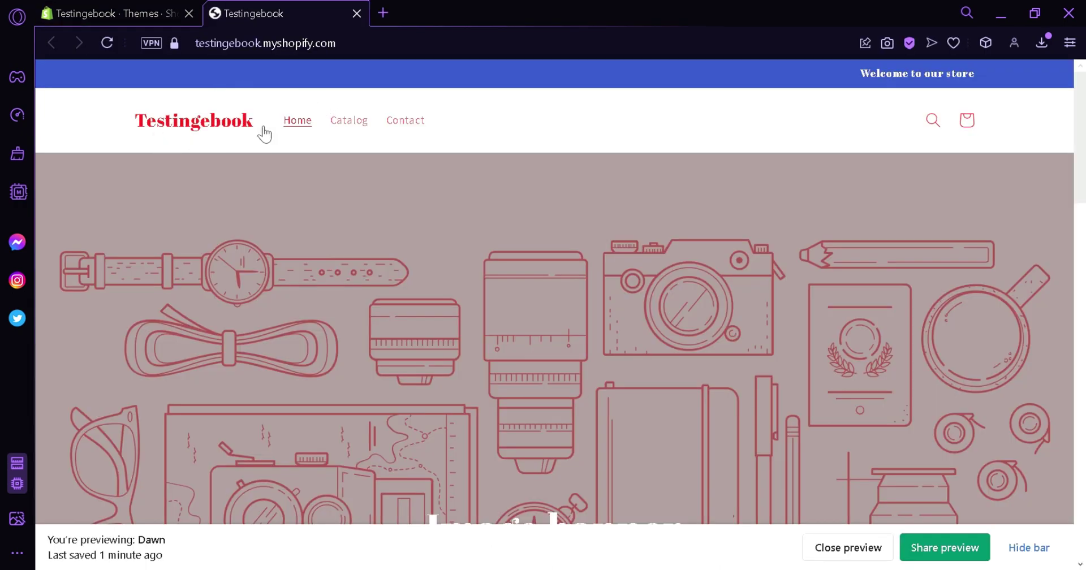
{"action": "scroll", "coordinate": [765, 120], "scroll_direction": "down", "scroll_amount": 8}
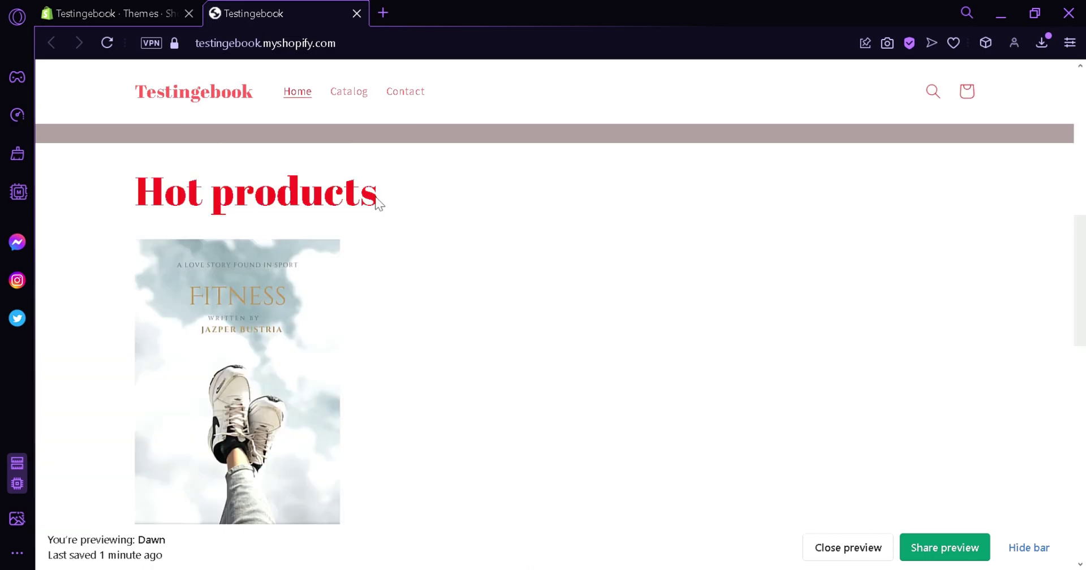